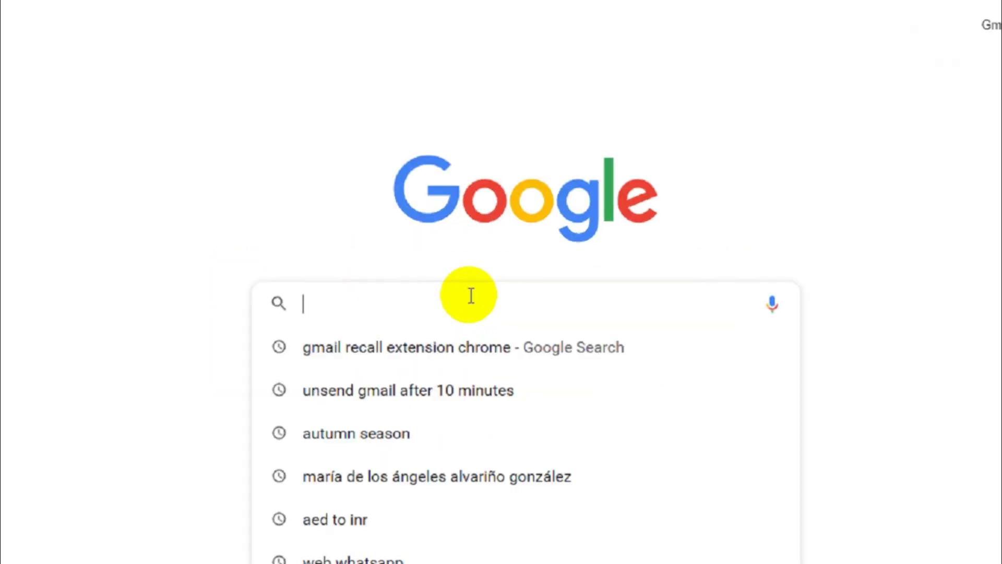
text(G)
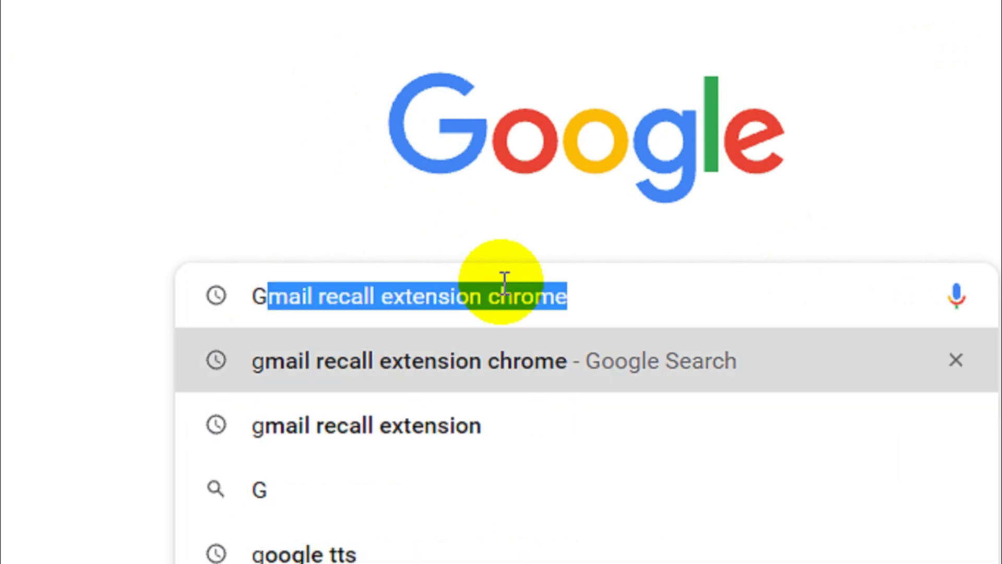
text(oogle T)
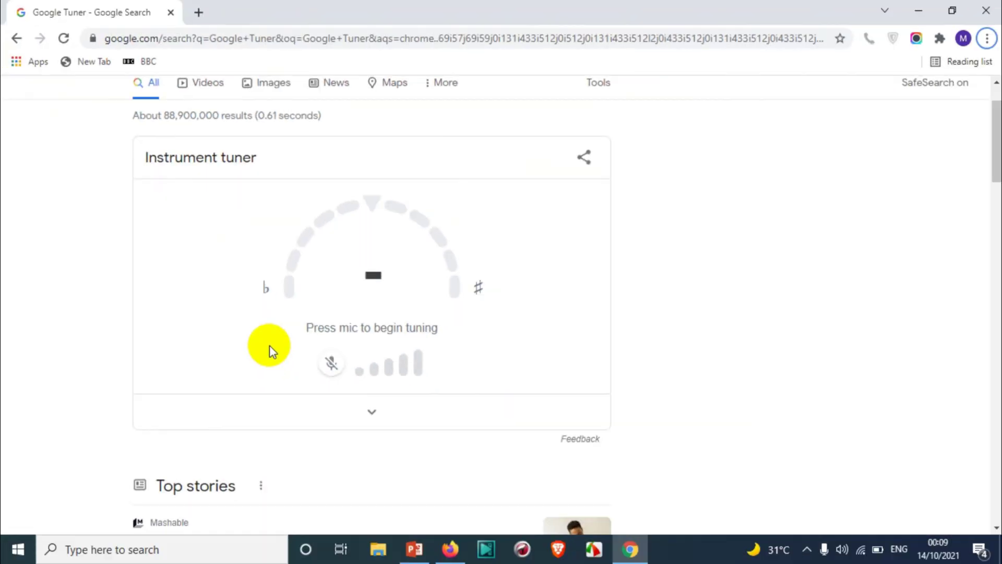
Start the Instrument tuner's mic and allow microphone access so it shows 'Listening...'
click(455, 459)
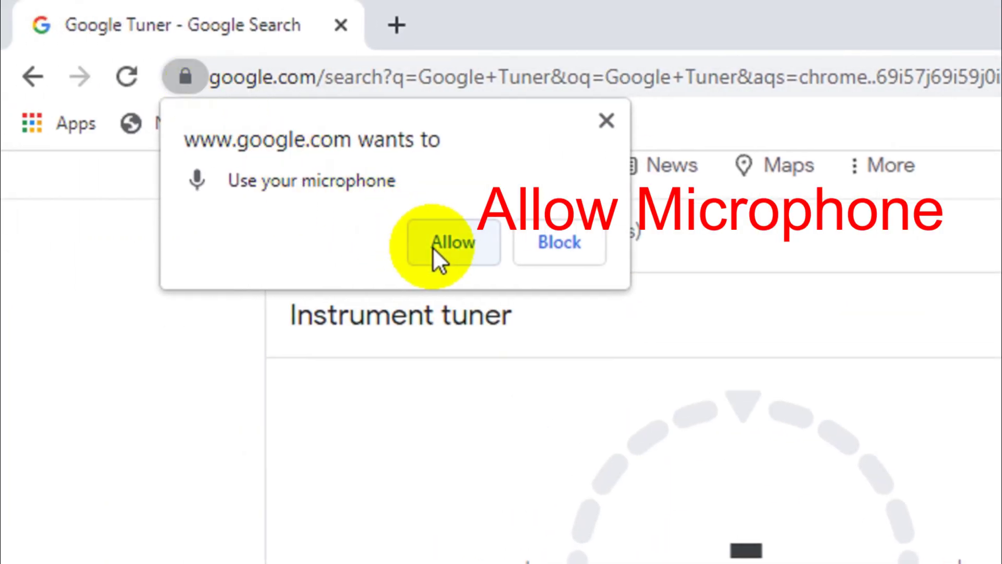
click(452, 242)
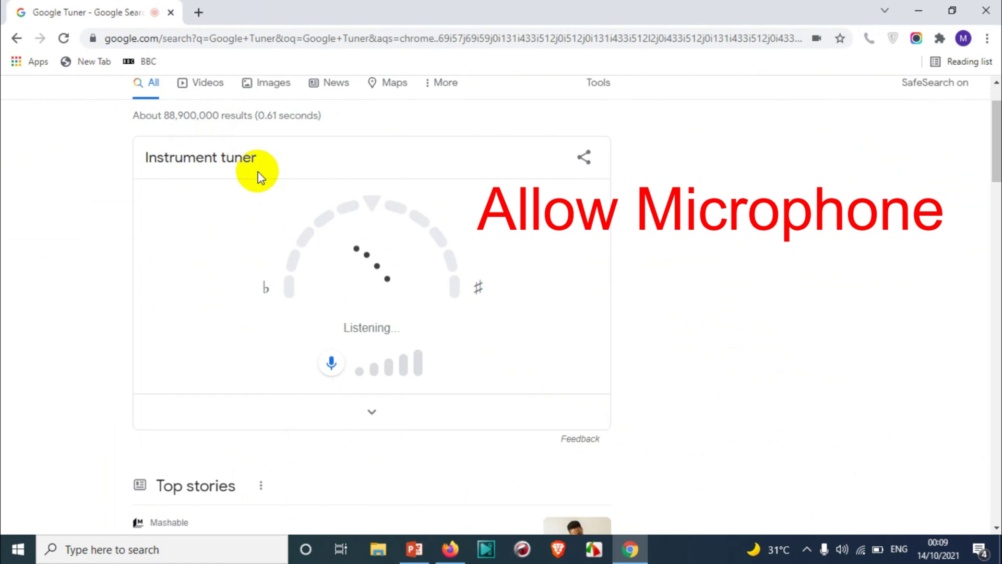